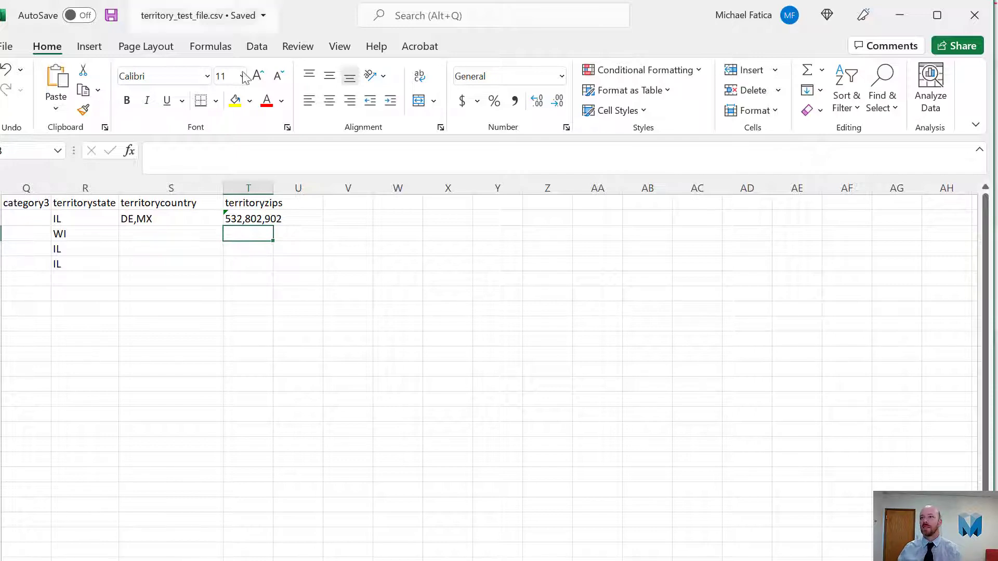
Step: Widen the territoryzips column and examine its postal code prefix list in the first record
drag(273, 188, 349, 187)
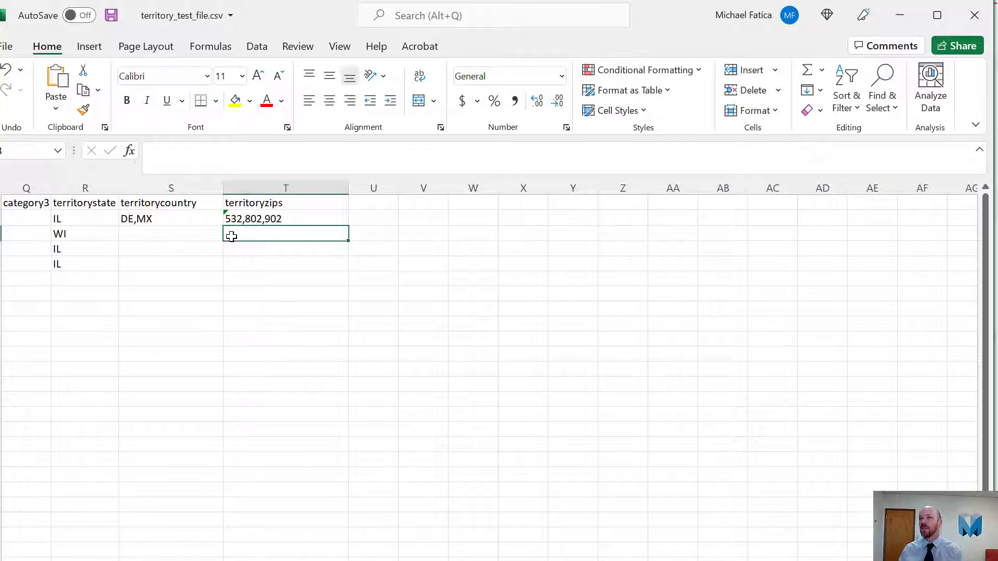
click(244, 219)
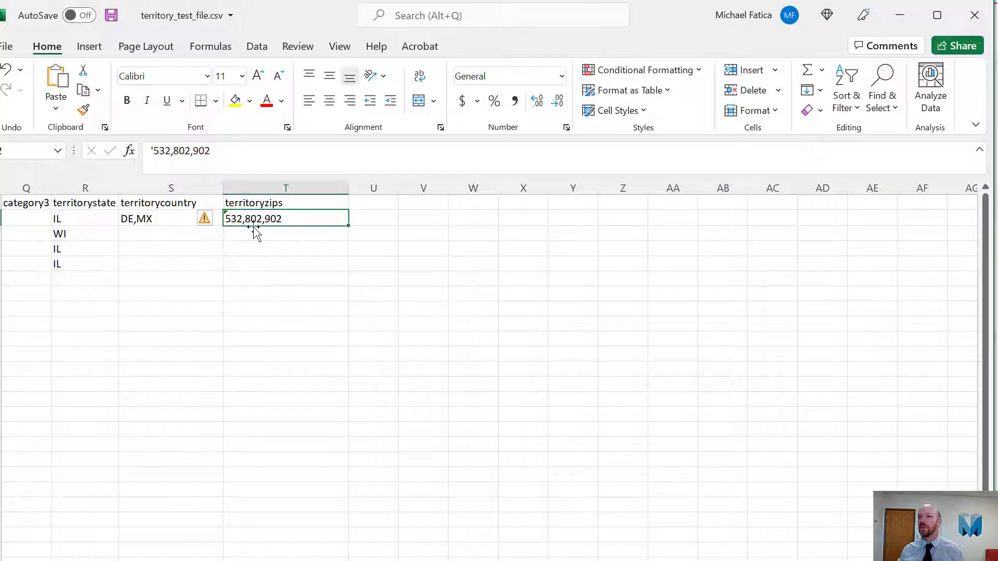
click(261, 249)
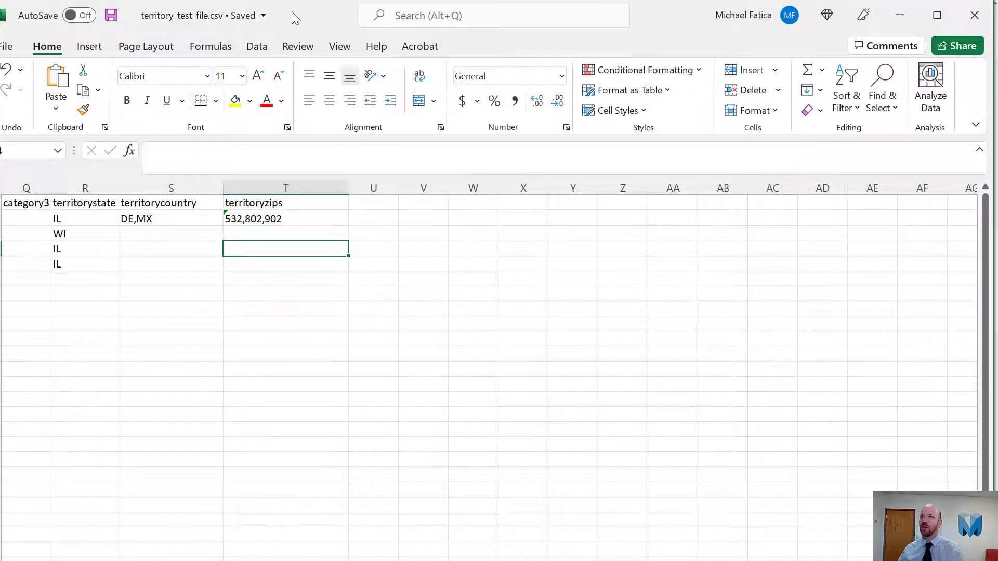
click(275, 190)
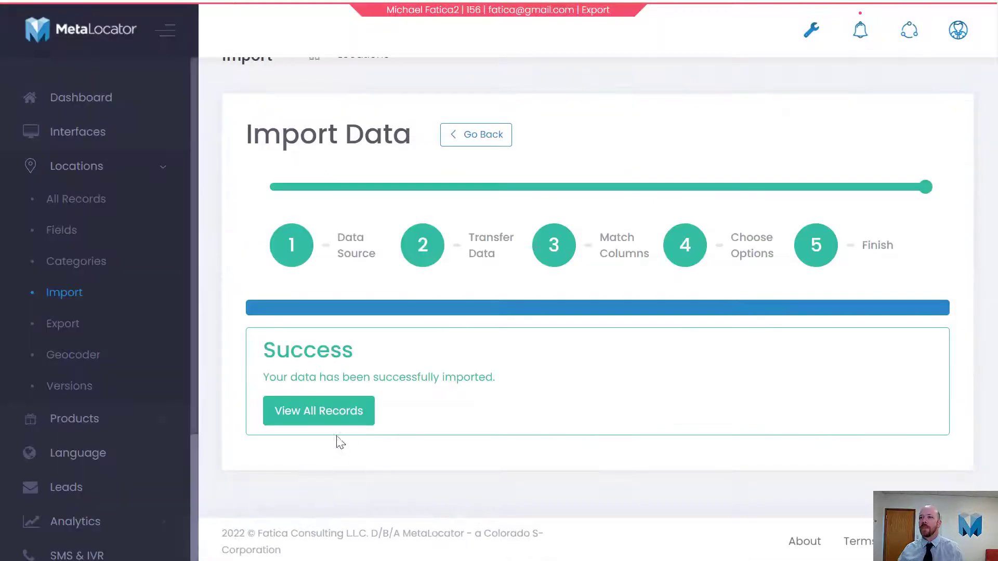
Step: Switch to MetaLocator, start a new locations import and upload the territory CSV file
click(72, 294)
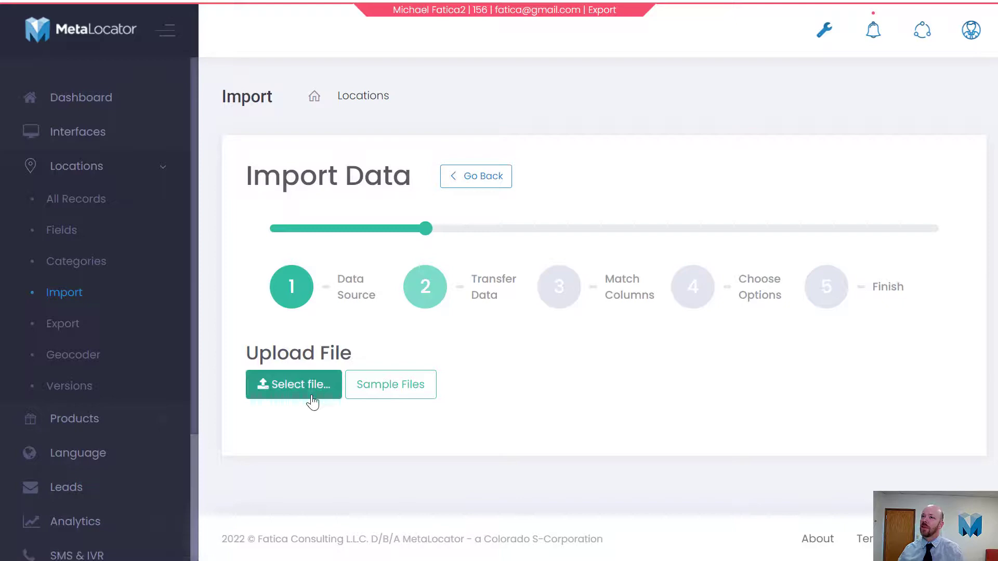
click(311, 389)
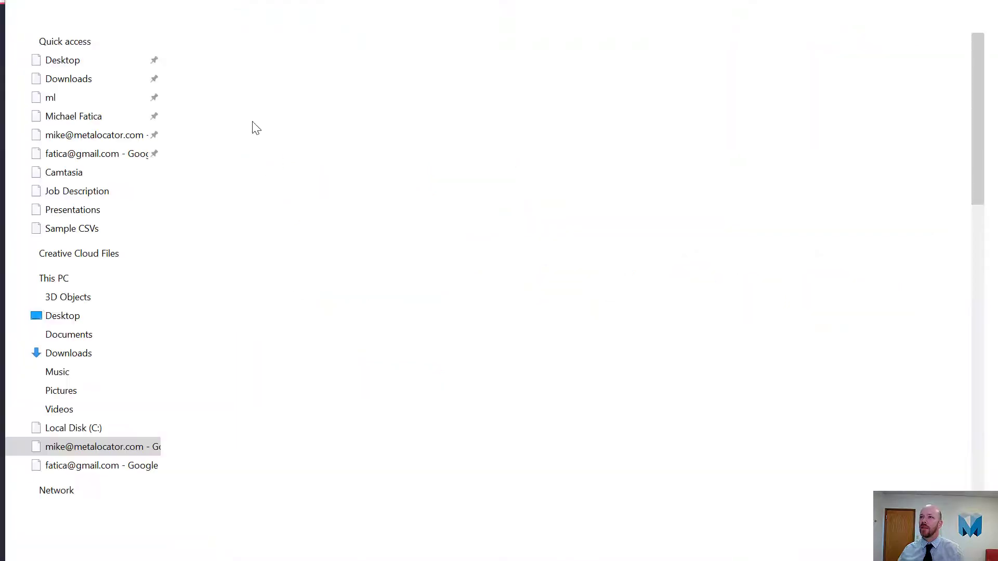
double_click(278, 60)
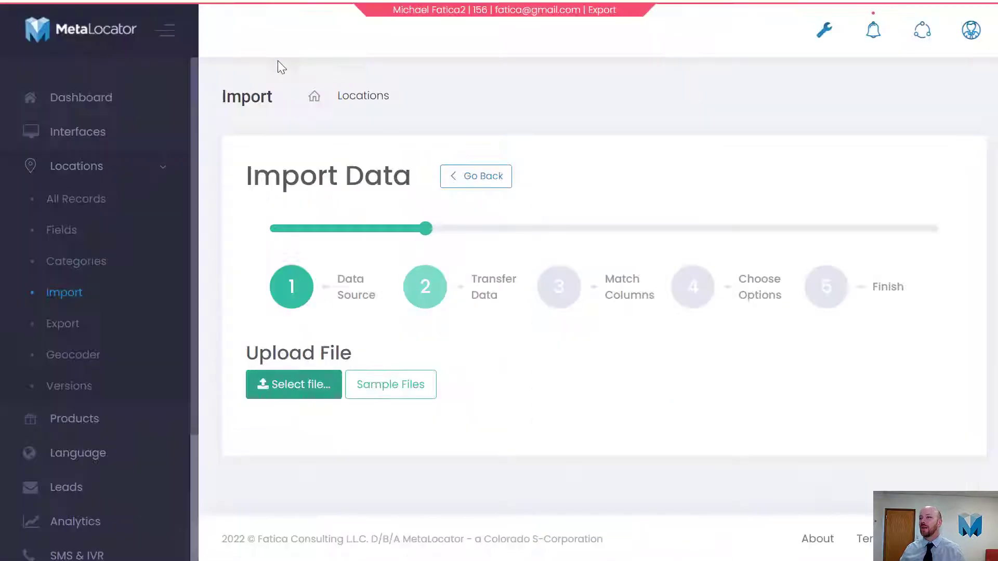
Step: Review the column matching and accept it with territoryzips set to Create as Custom Field
scroll(443, 323, down, 6)
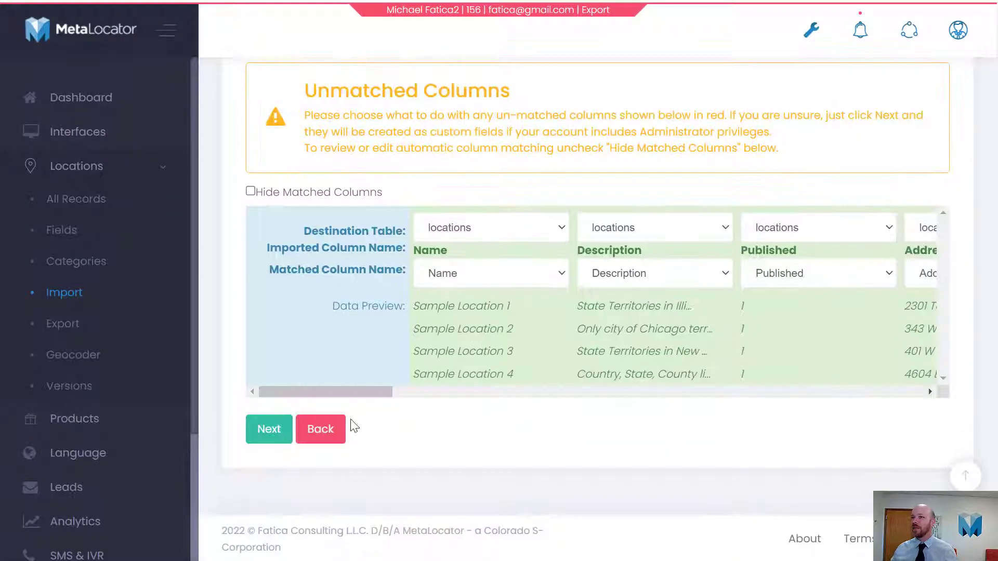
drag(378, 391, 909, 390)
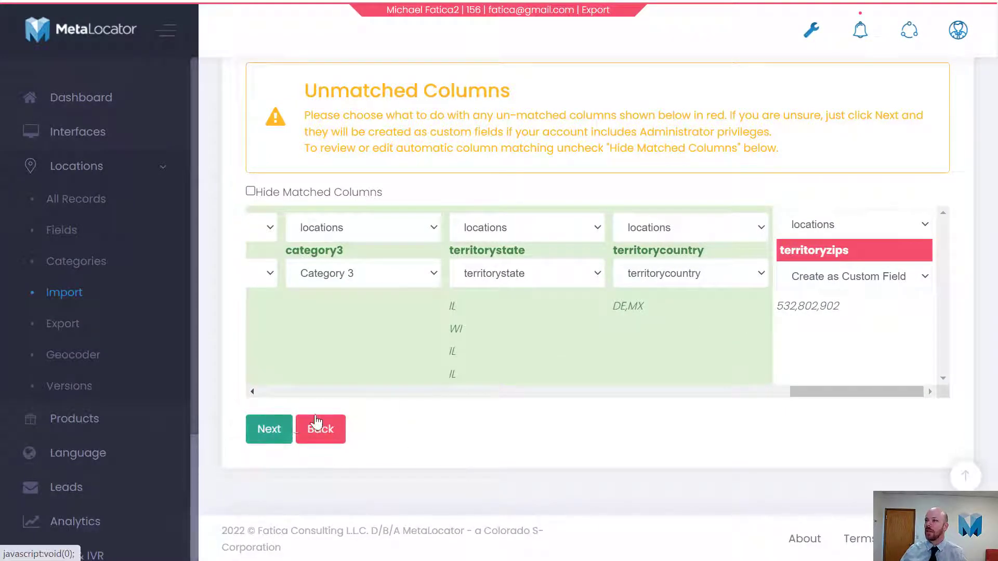
click(269, 429)
Step: Choose the Replace import option and finish the data import
scroll(312, 442, down, 3)
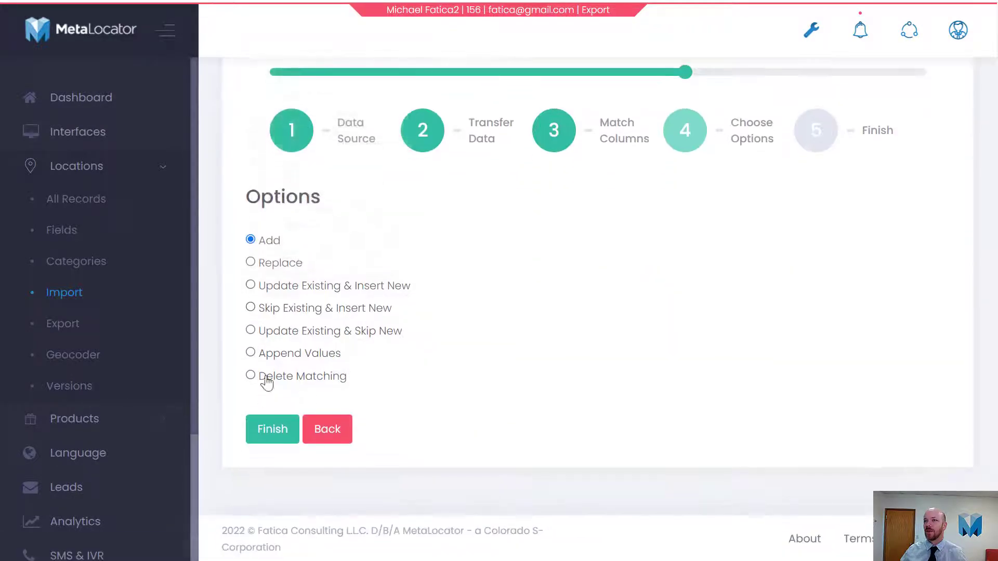
click(251, 262)
click(457, 372)
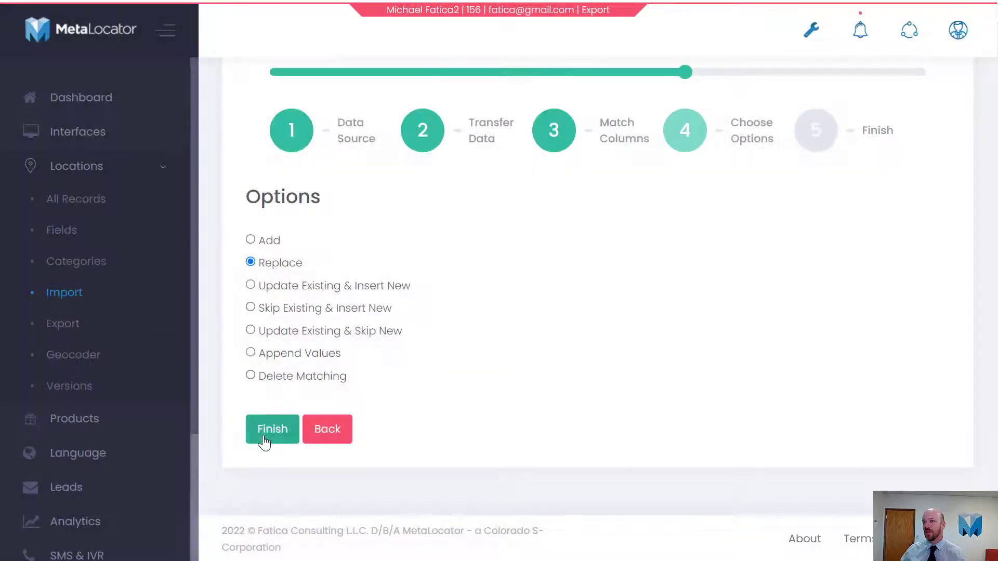
click(264, 441)
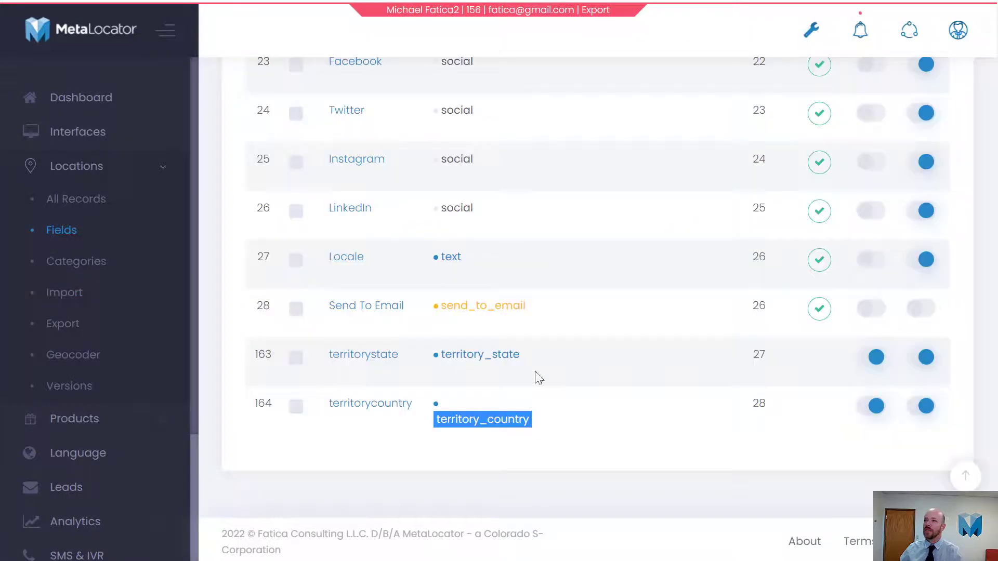
Step: Change the territoryzips field's type to Postal Code or Postal Code Prefix List and save the field
scroll(468, 410, down, 1)
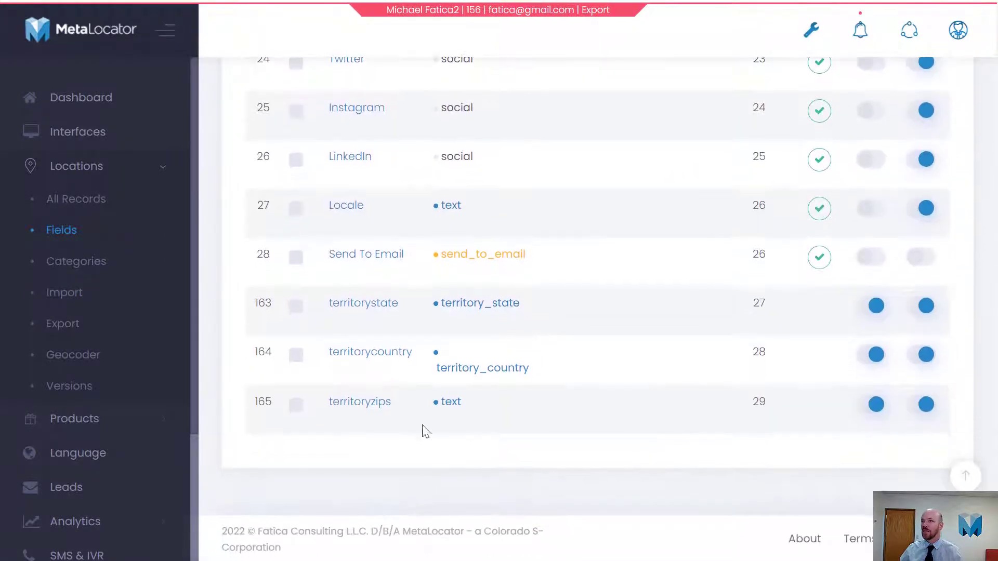
click(360, 411)
click(326, 320)
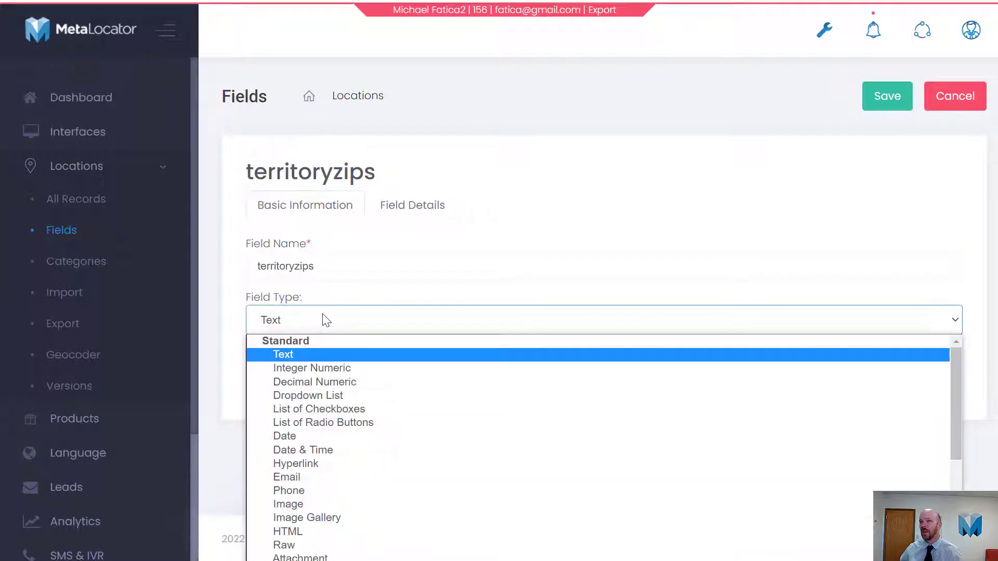
click(339, 277)
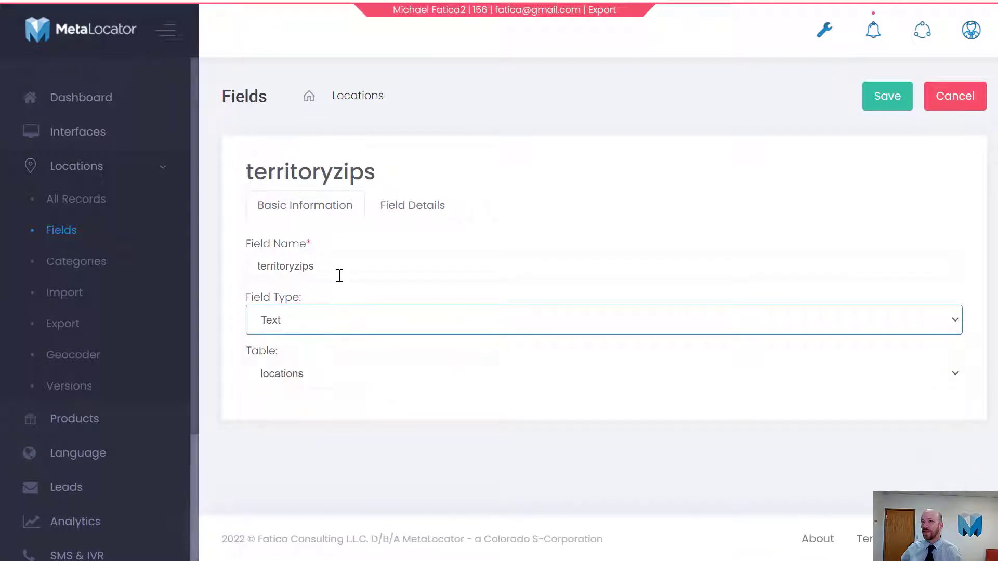
click(367, 318)
scroll(405, 369, down, 5)
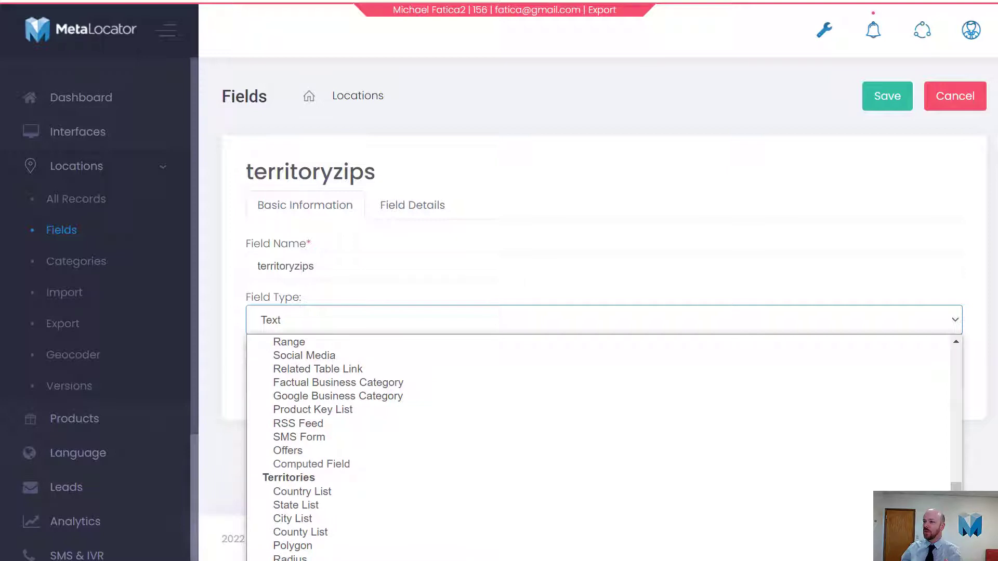
click(387, 560)
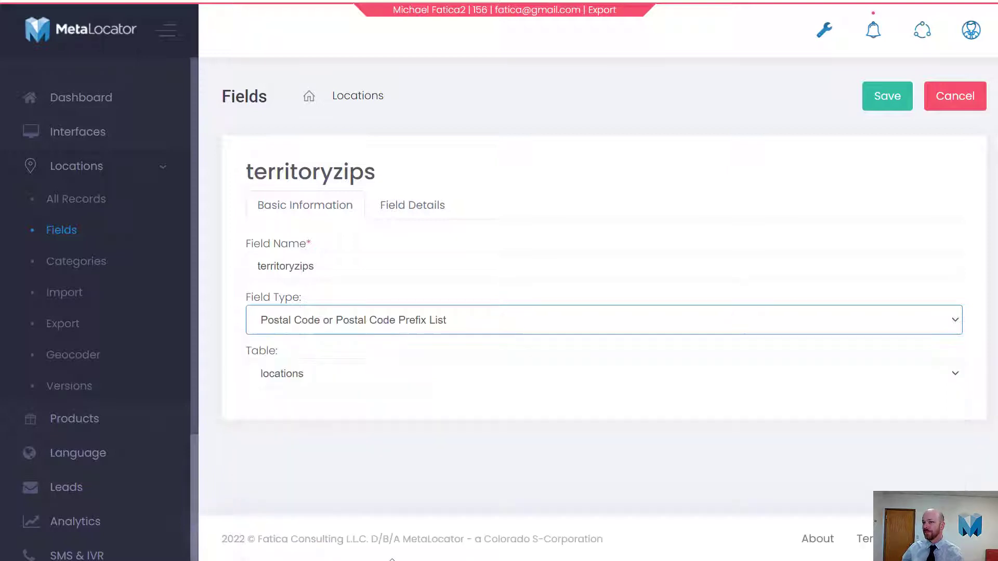
click(343, 481)
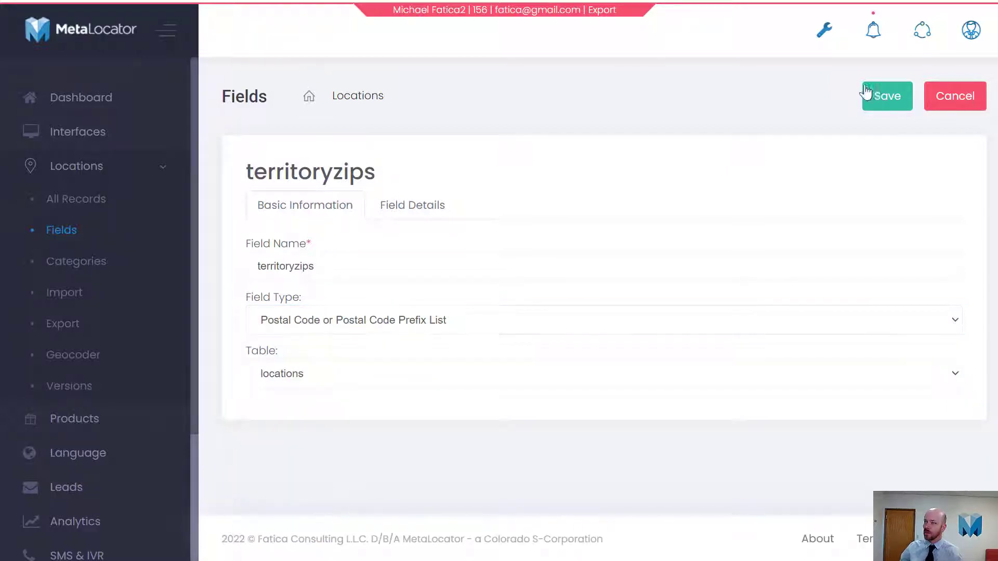
click(898, 96)
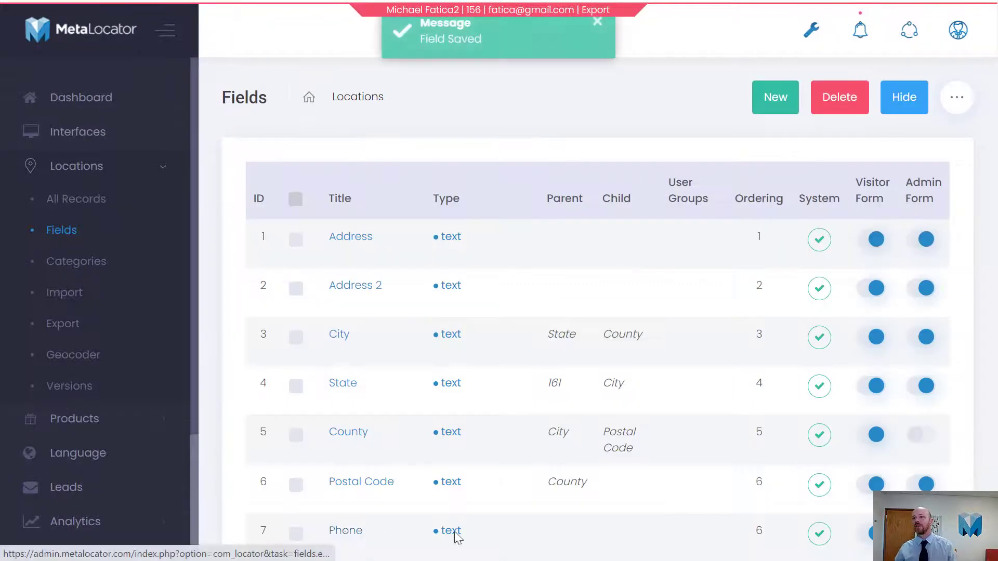
Step: Switch to the Excel territory file and examine how the comma-separated prefixes are stored in the territoryzips column
click(307, 559)
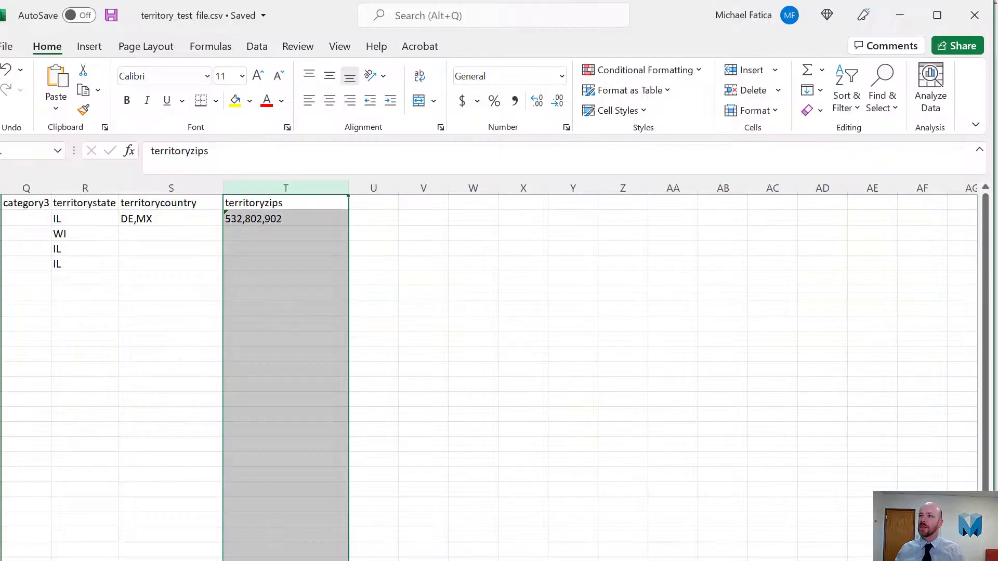
click(245, 292)
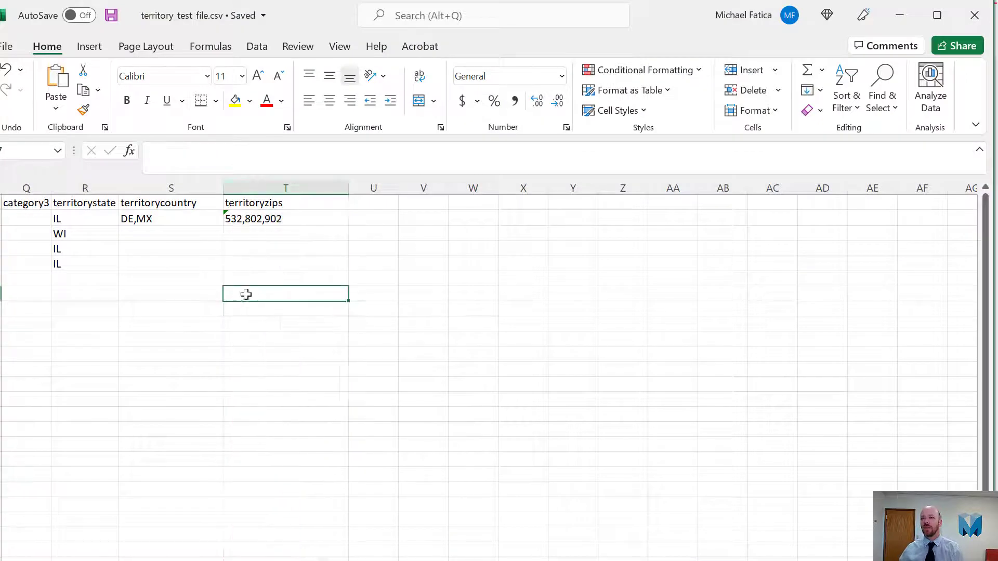
click(249, 221)
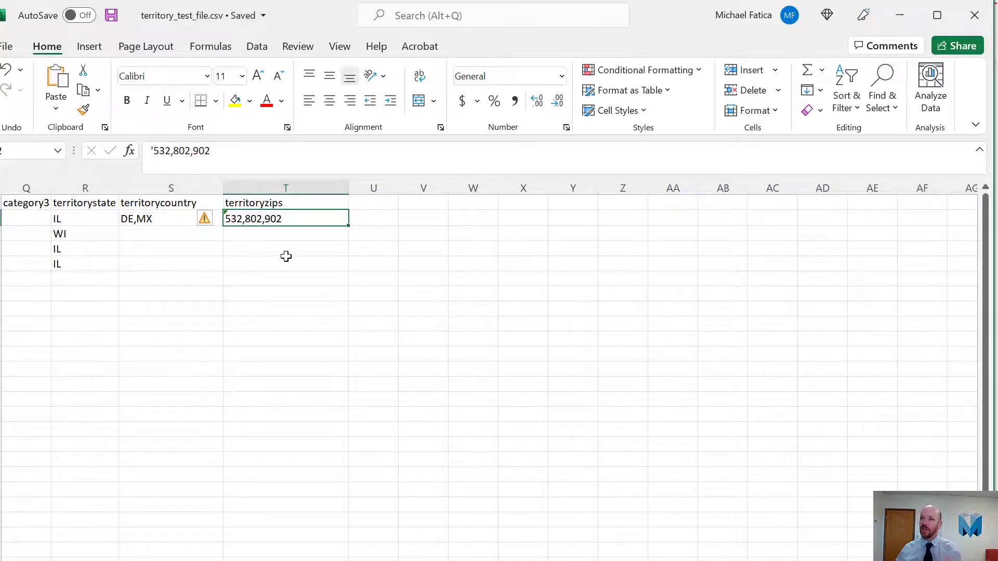
click(273, 247)
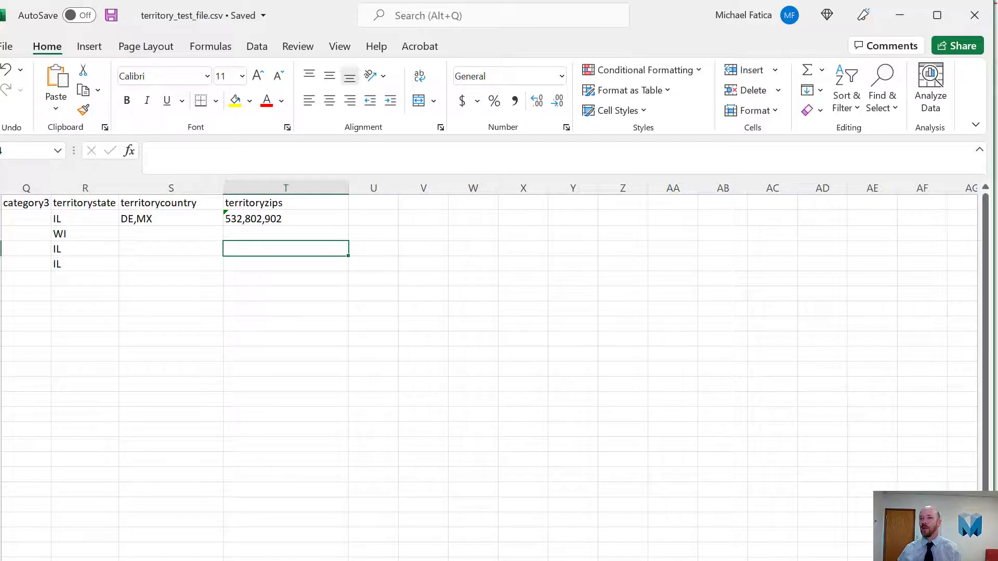
click(266, 219)
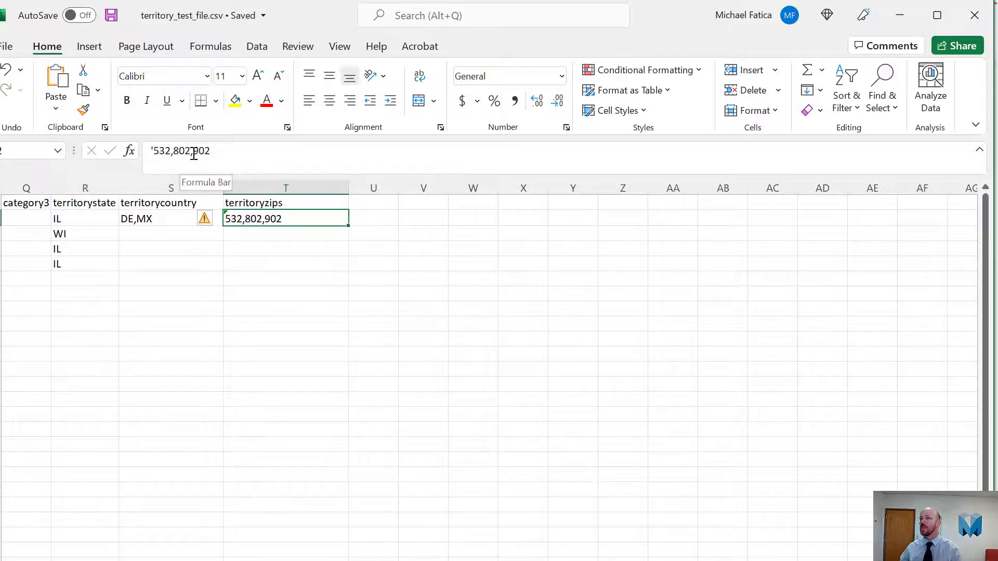
click(258, 236)
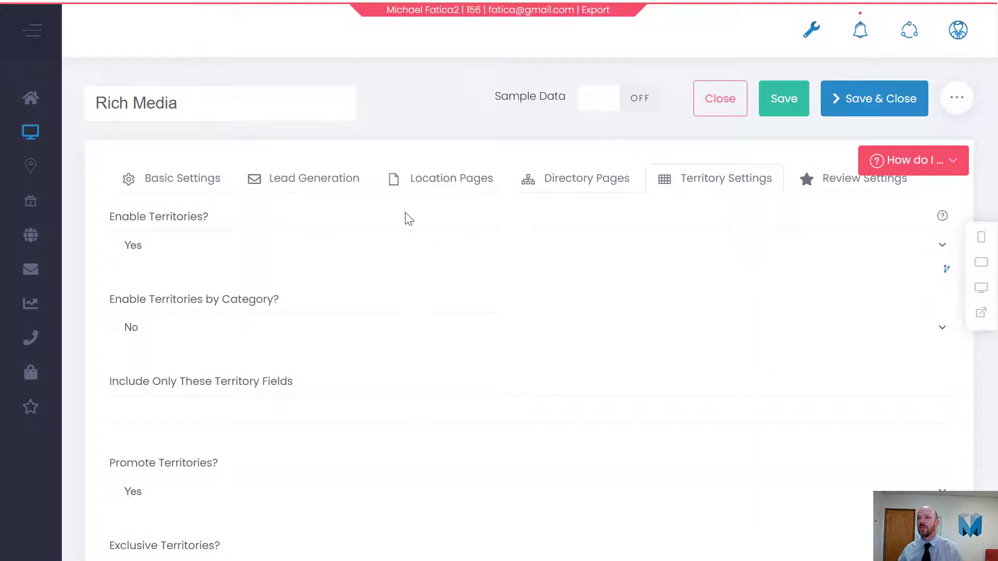
Step: In the Rich Media interface's territory settings in MetaLocator, set Allow Partial Match Keyword to Yes
scroll(345, 265, down, 15)
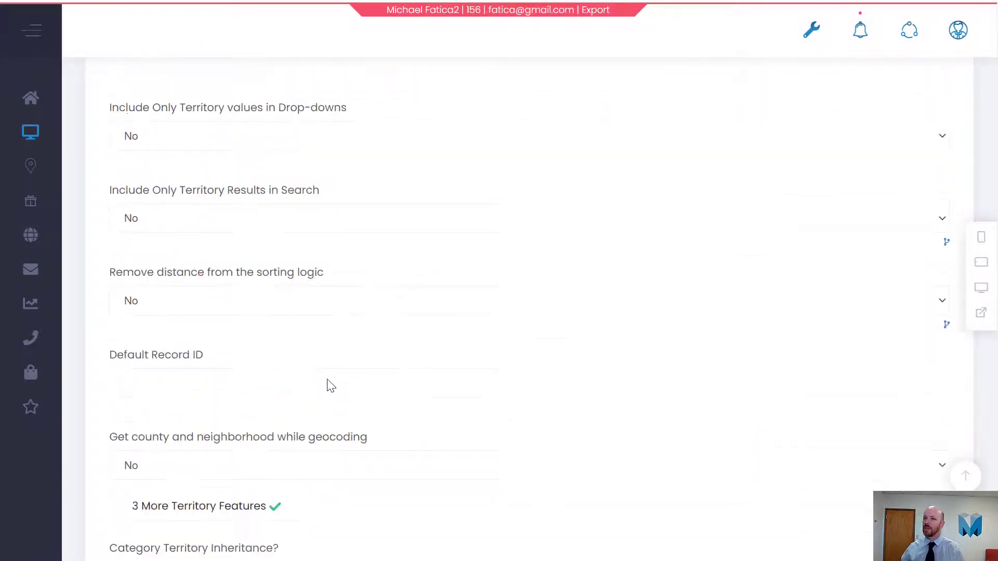
scroll(331, 386, down, 5)
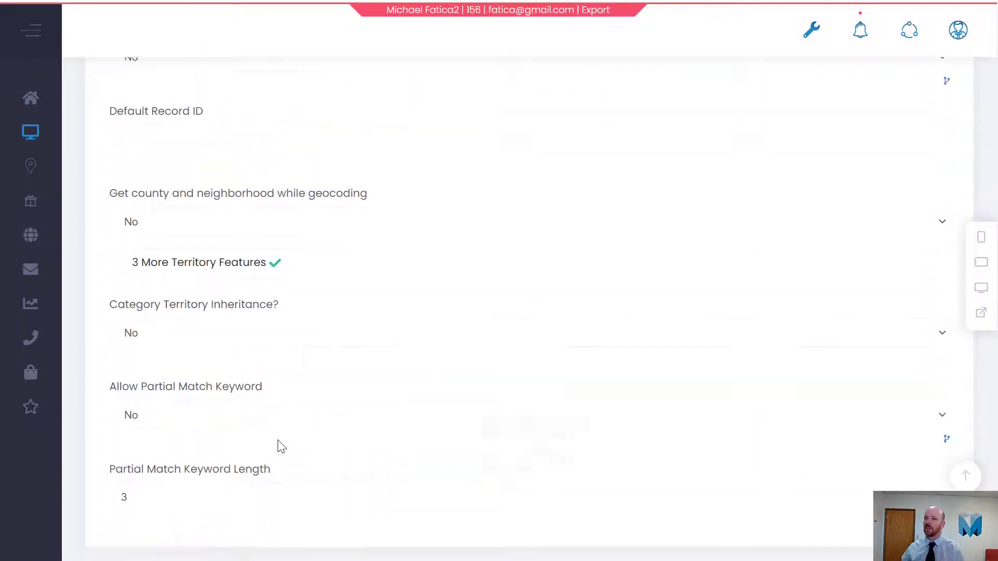
click(220, 414)
click(188, 435)
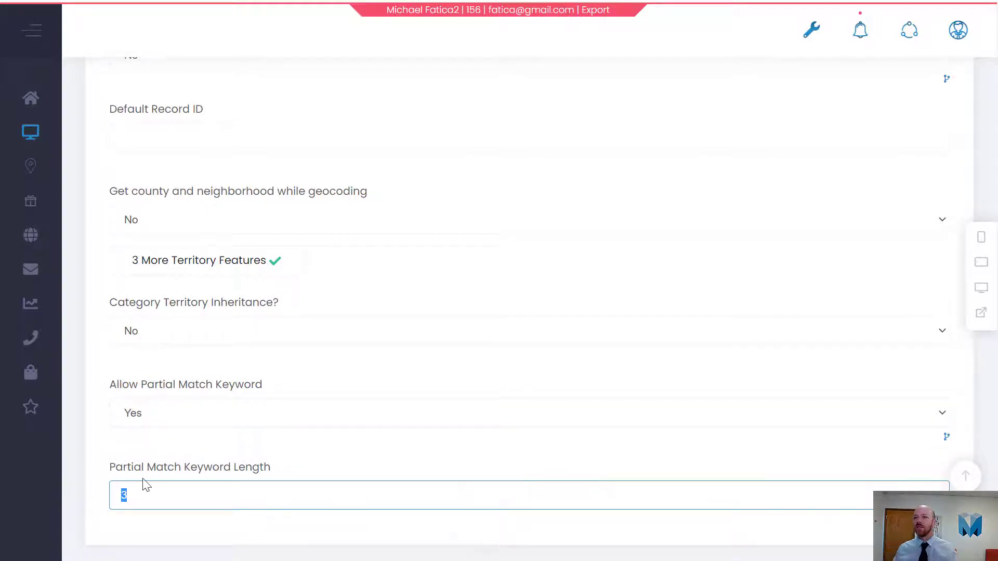
Step: Compare the Partial Match Keyword Length setting and its help text with the prefixes in the Excel territoryzips column
key(alt+Tab)
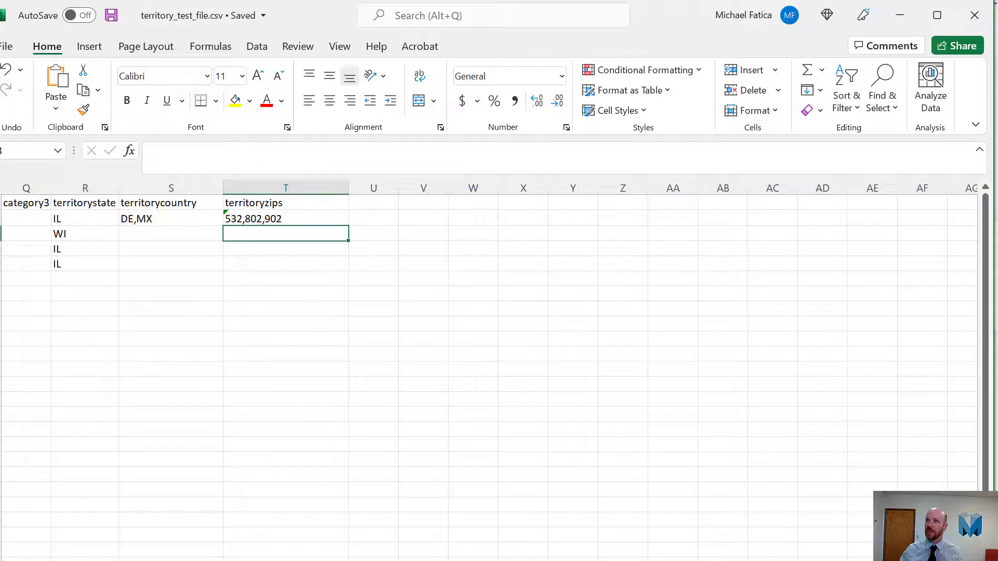
key(alt+Tab)
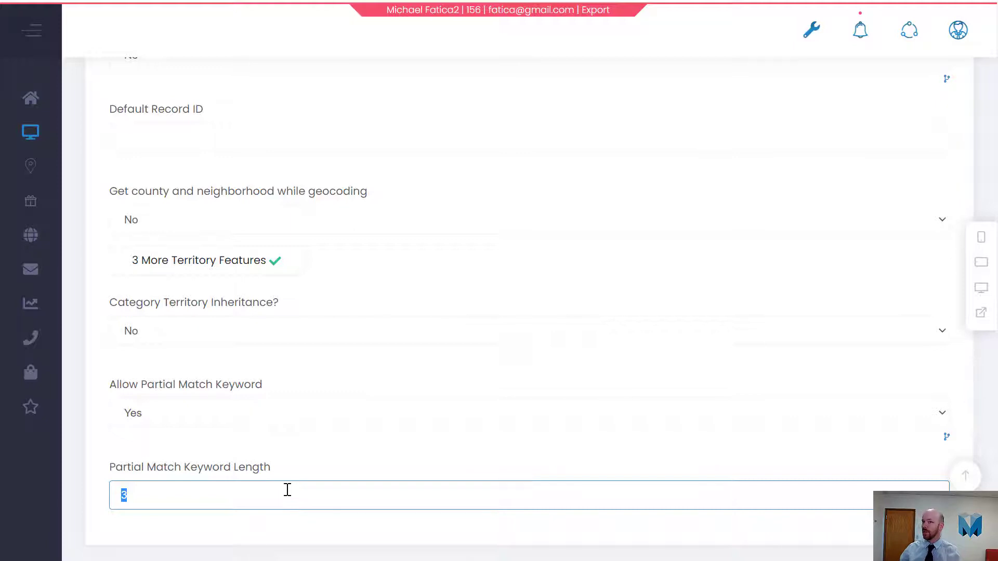
mouse_move(272, 473)
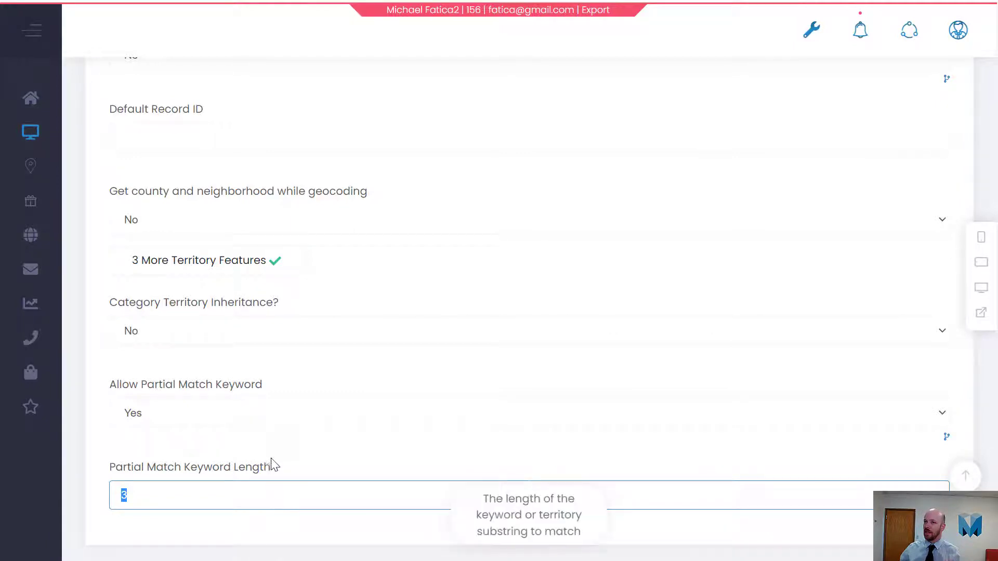
click(289, 474)
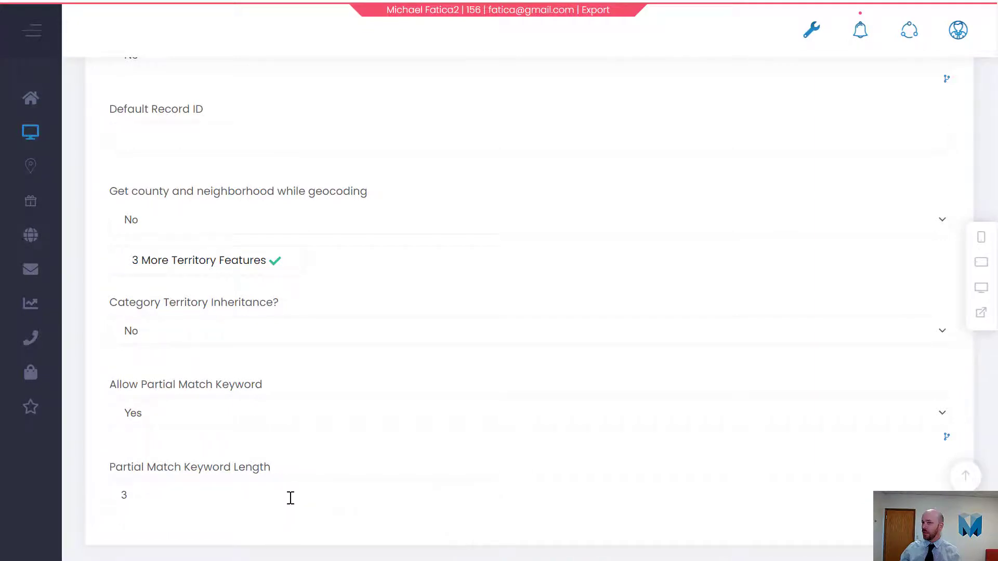
mouse_move(288, 481)
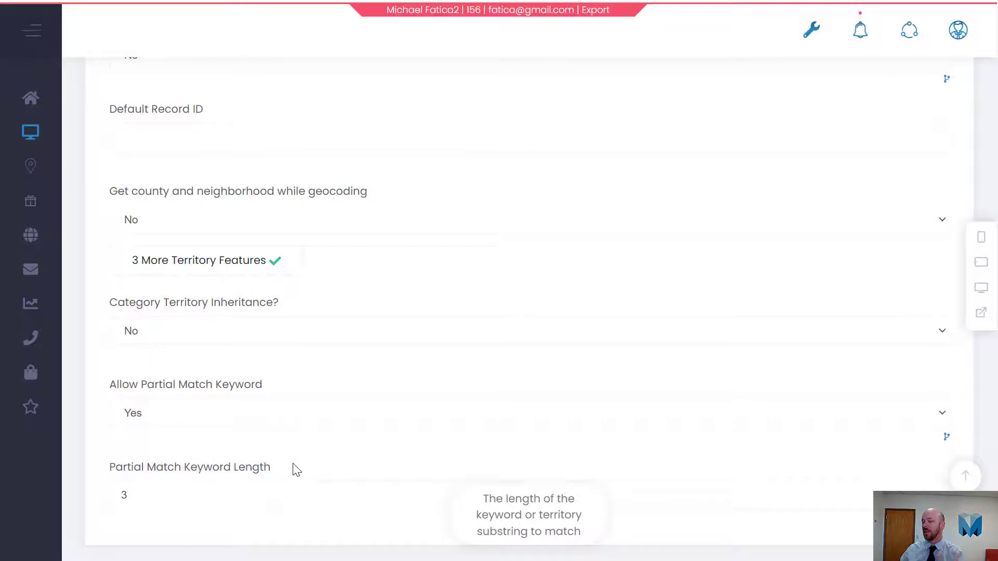
key(alt+Tab)
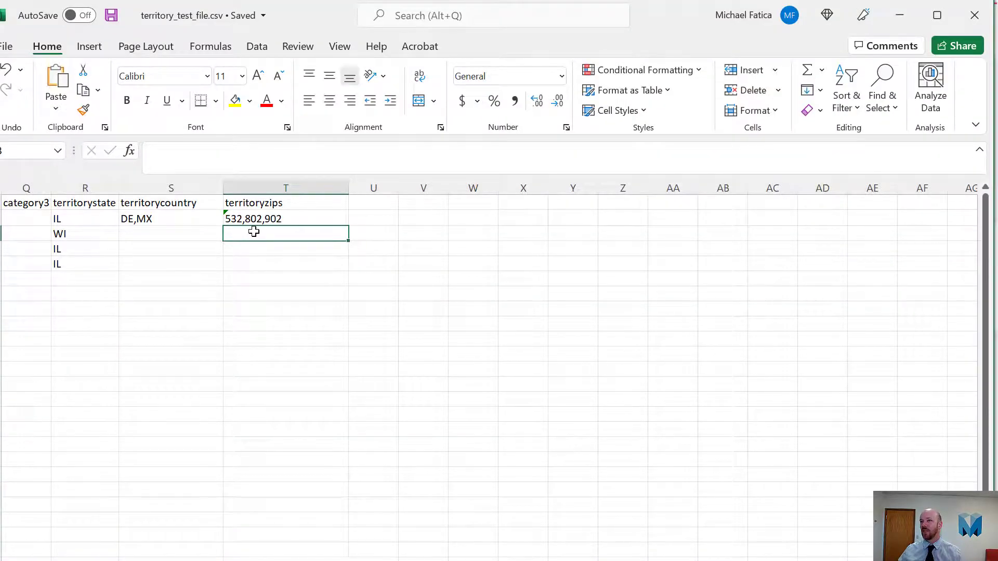
click(233, 217)
click(256, 237)
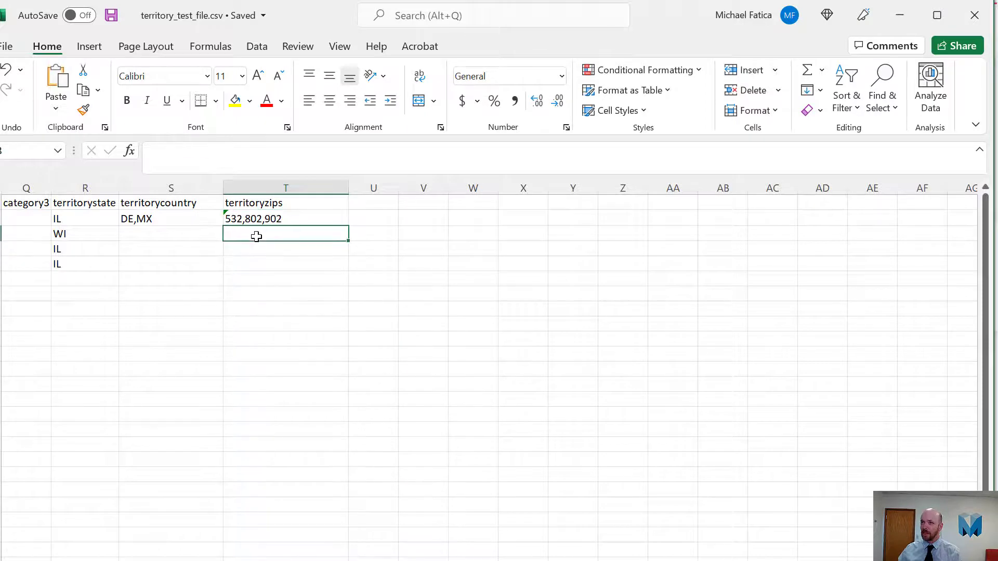
Step: Enter 53211, with a trailing comma in the territoryzips cell of the WI row in the territory file
text(53211)
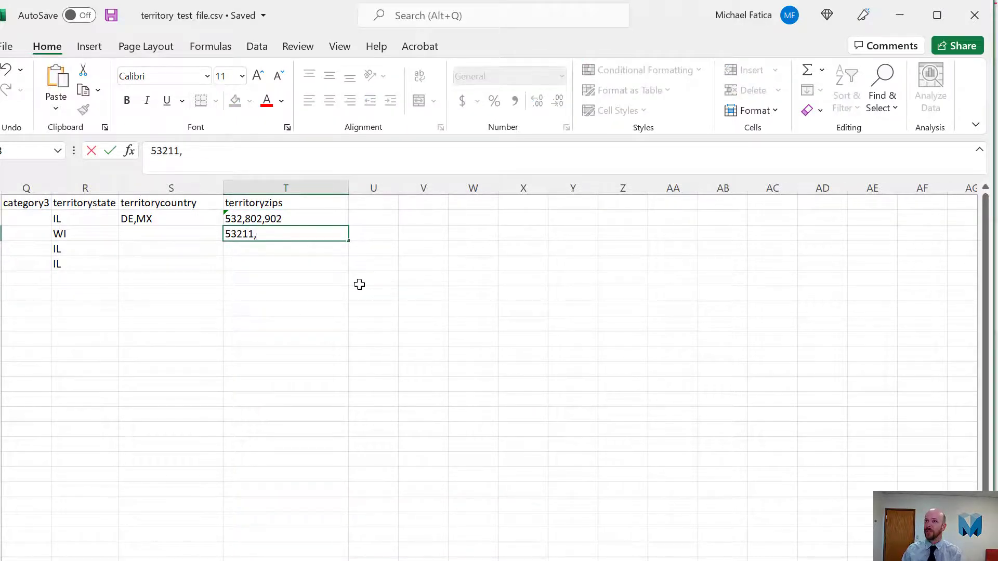
text(,)
key(Return)
click(263, 234)
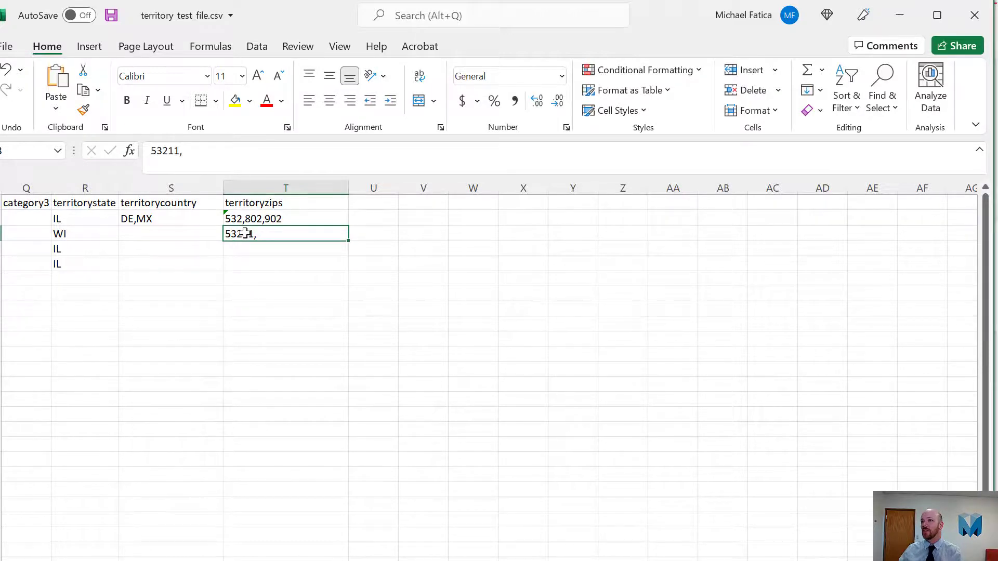
Step: Shorten the WI row's territoryzips entry to the three-digit prefix 532 followed by a comma
double_click(247, 234)
drag(245, 235, 255, 234)
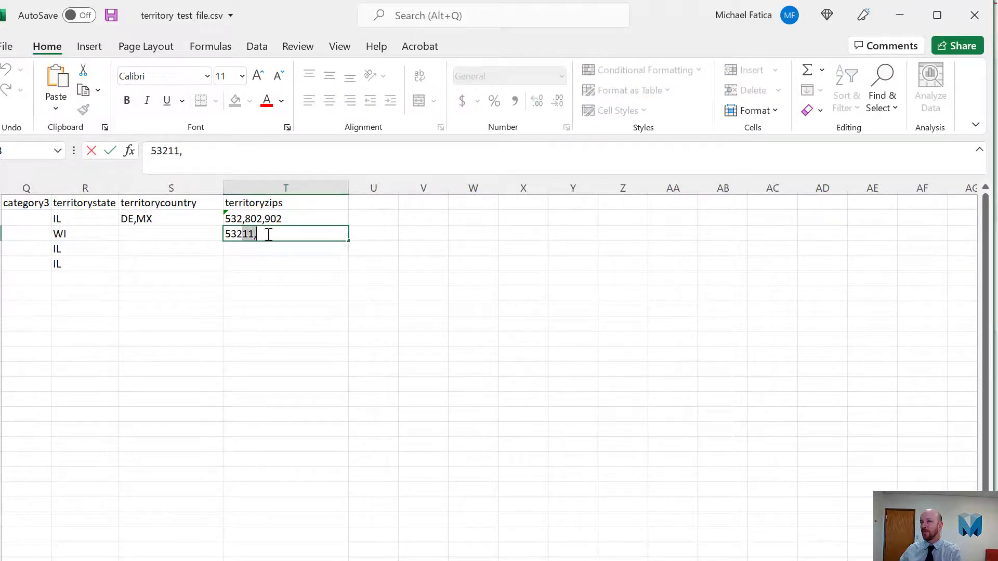
key(BackSpace)
click(248, 265)
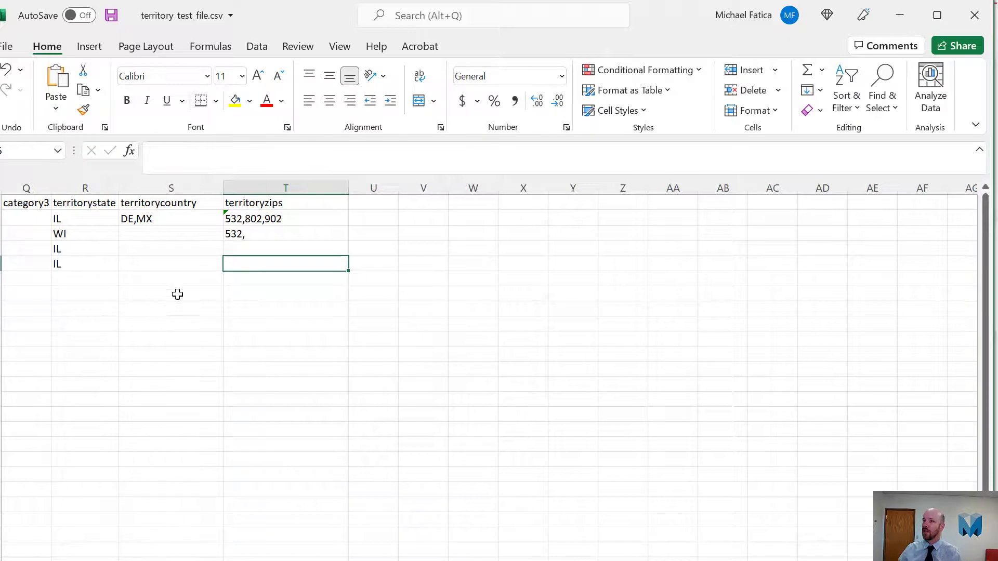
click(259, 240)
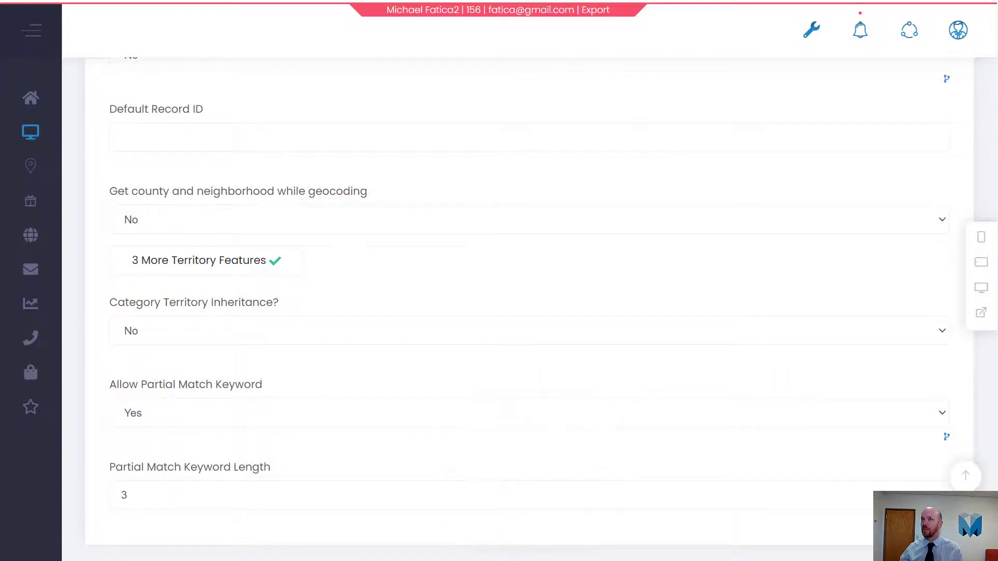
Step: Switch to MetaLocator, review the Partial Match Keyword Length setting, and save the Rich Media interface from its basic settings
double_click(134, 493)
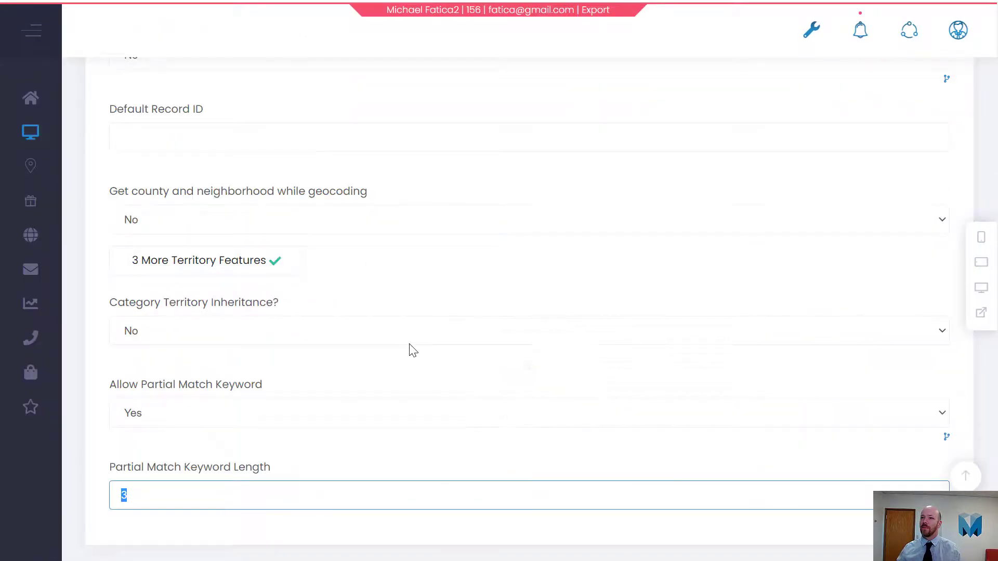
scroll(411, 355, up, 1)
scroll(312, 416, down, 3)
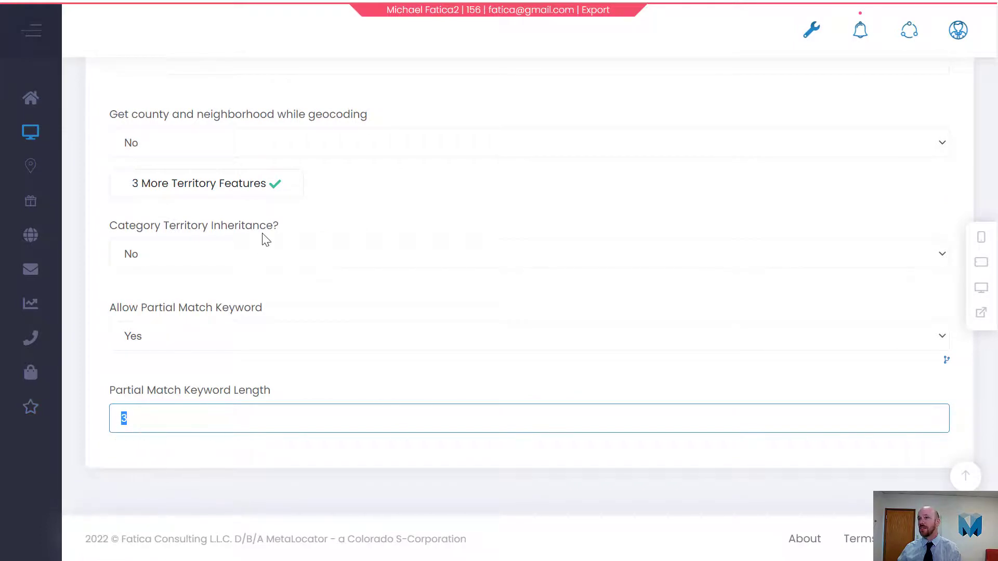
scroll(316, 338, up, 15)
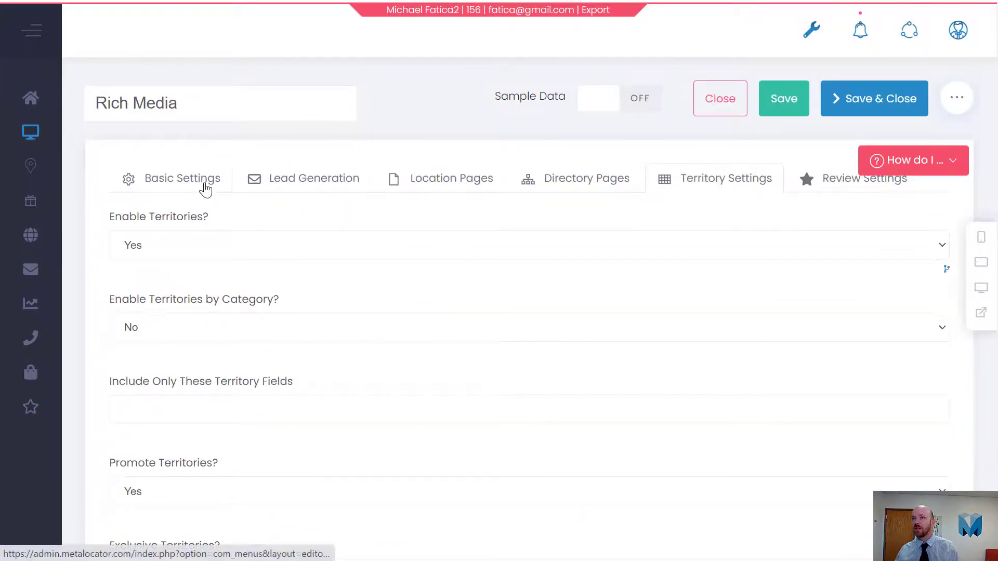
click(205, 187)
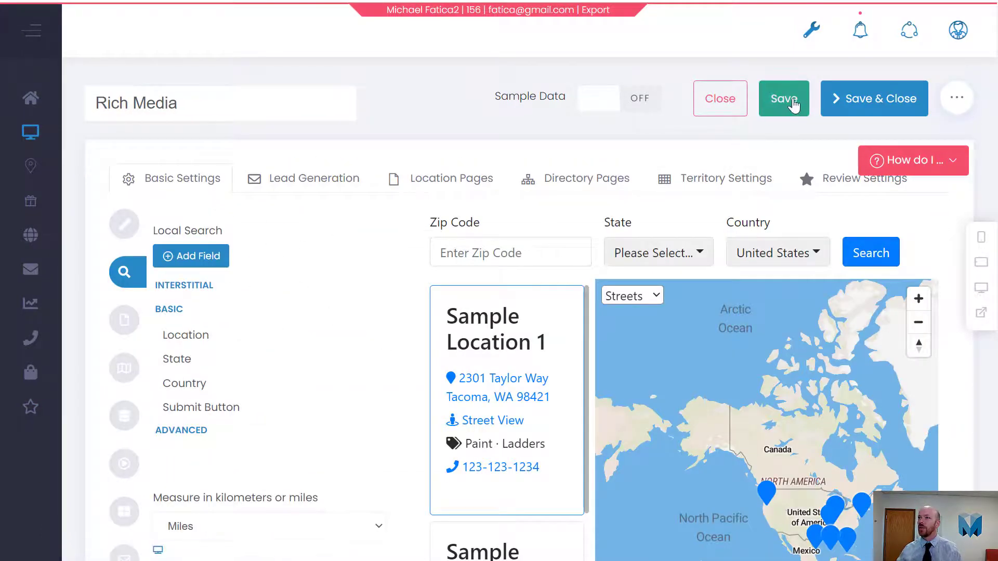
click(793, 104)
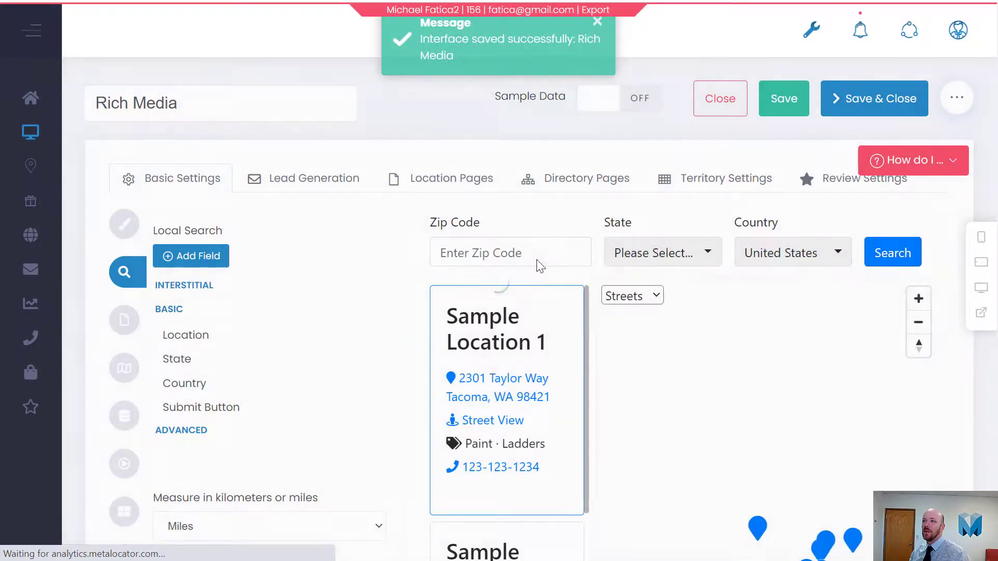
Step: Test the locator preview by searching for zip code 80218
click(538, 257)
text(802)
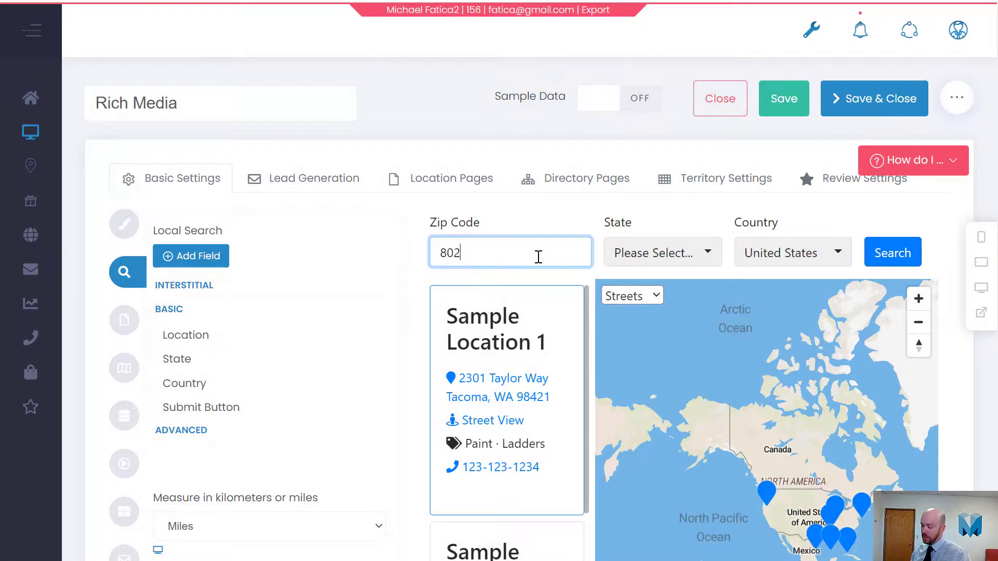
text(18)
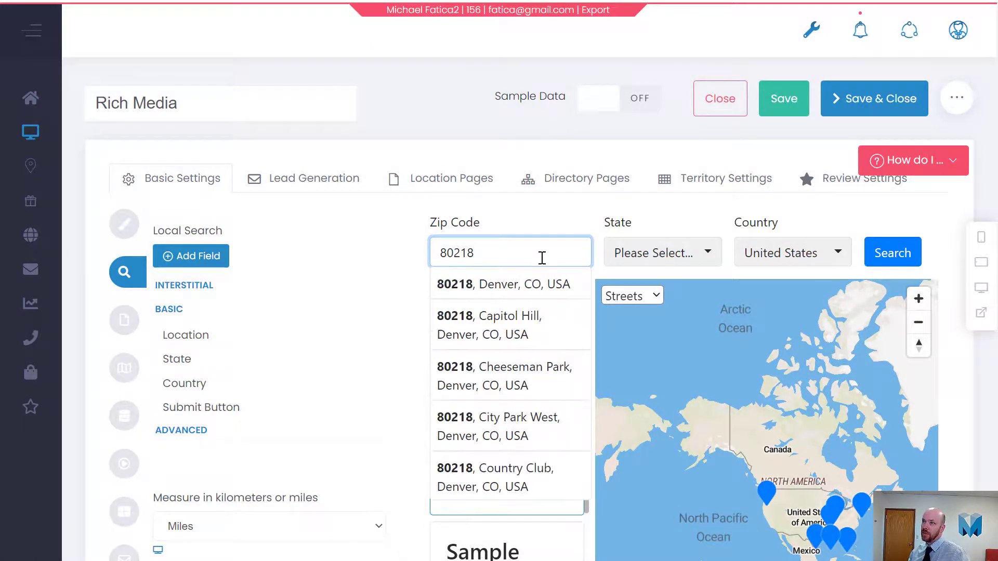
click(880, 263)
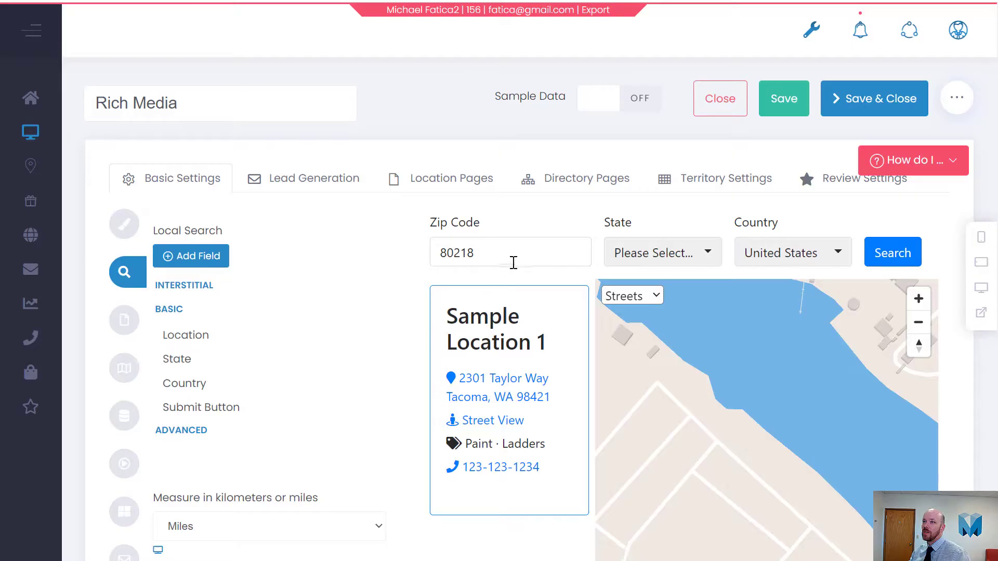
Step: Search the locator preview for zip code 90210, choosing the Beverly Hills, CA, USA suggestion
double_click(513, 263)
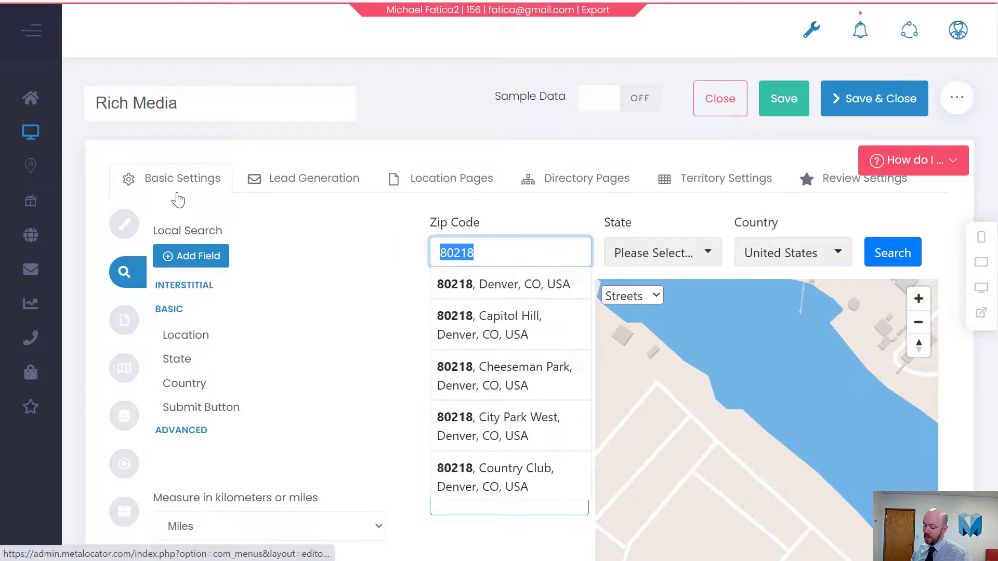
text(90210)
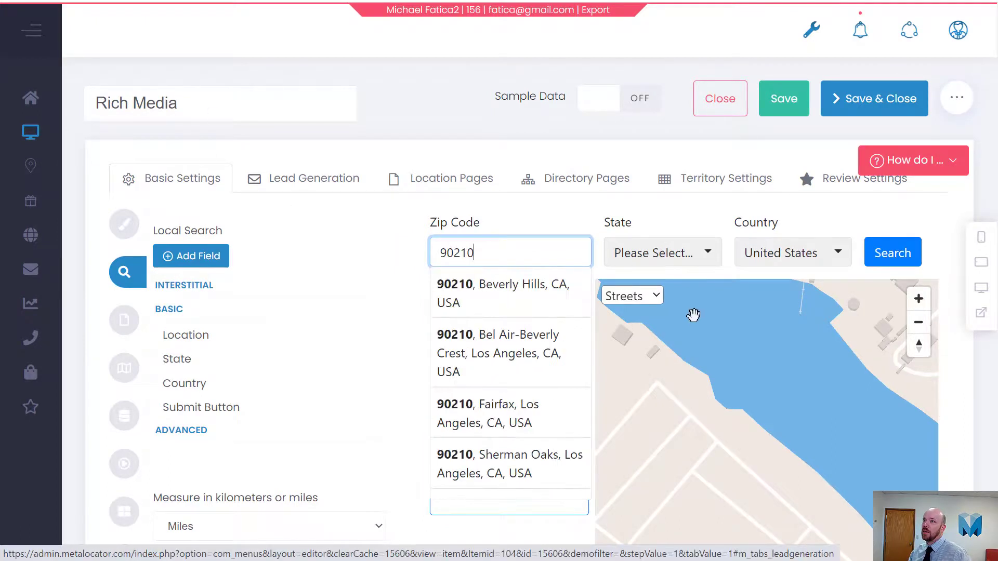
click(539, 285)
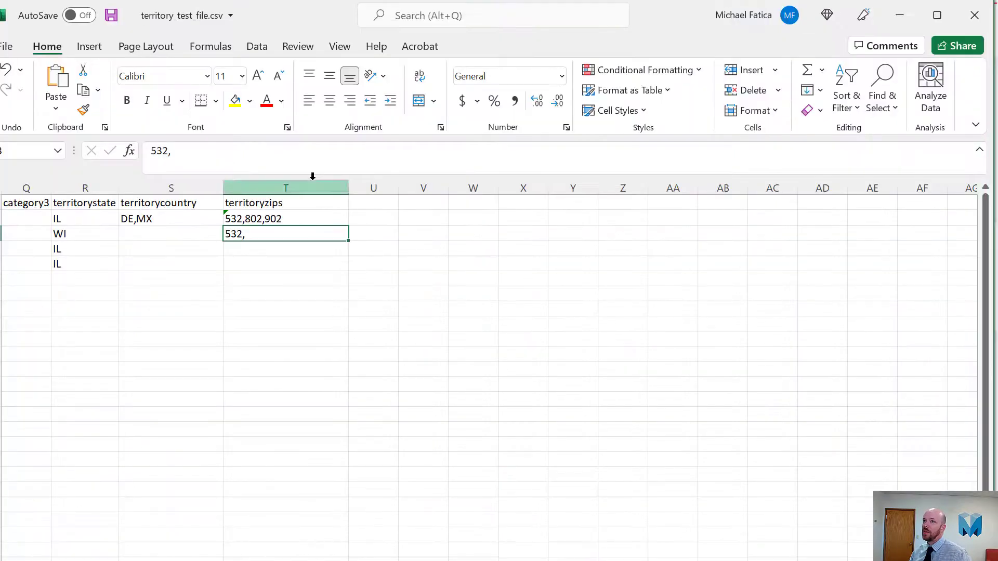
Step: Switch to the Excel territory file and check the tested zip codes against the prefixes in the territoryzips column
text(1)
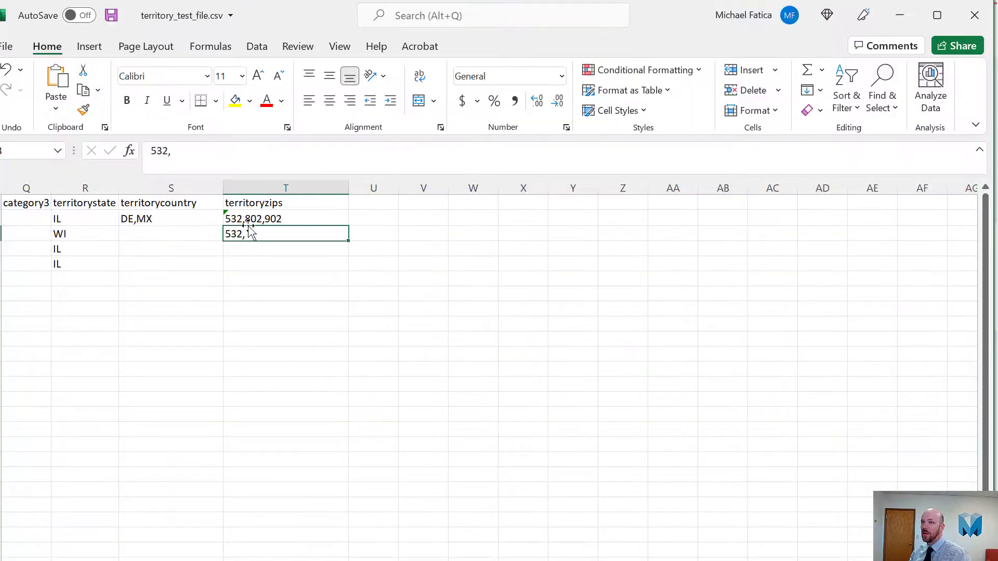
key(BackSpace)
click(232, 219)
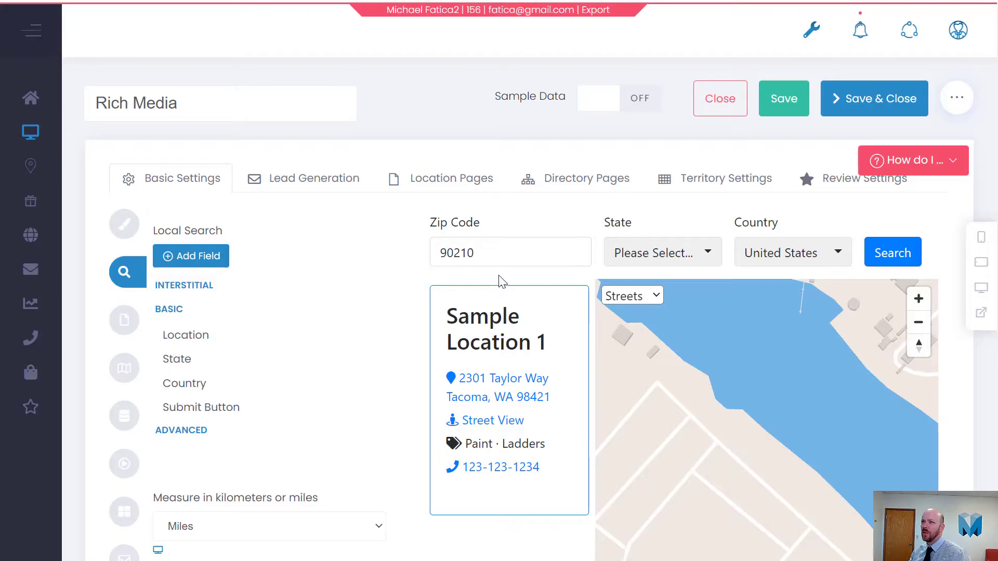
Step: Switch back to MetaLocator and search the locator preview for zip code 91101, which lies outside the listed prefixes
double_click(467, 253)
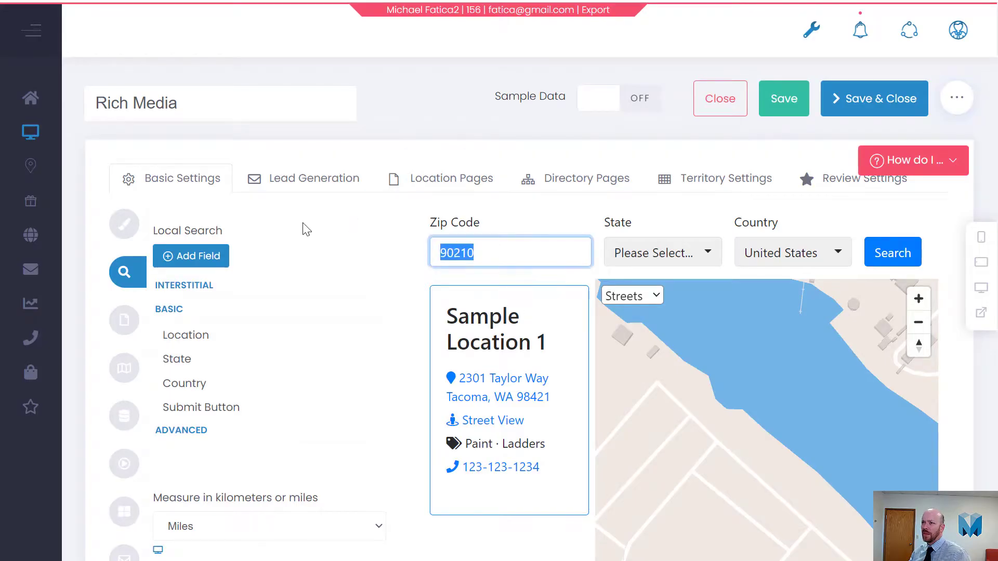
text(9)
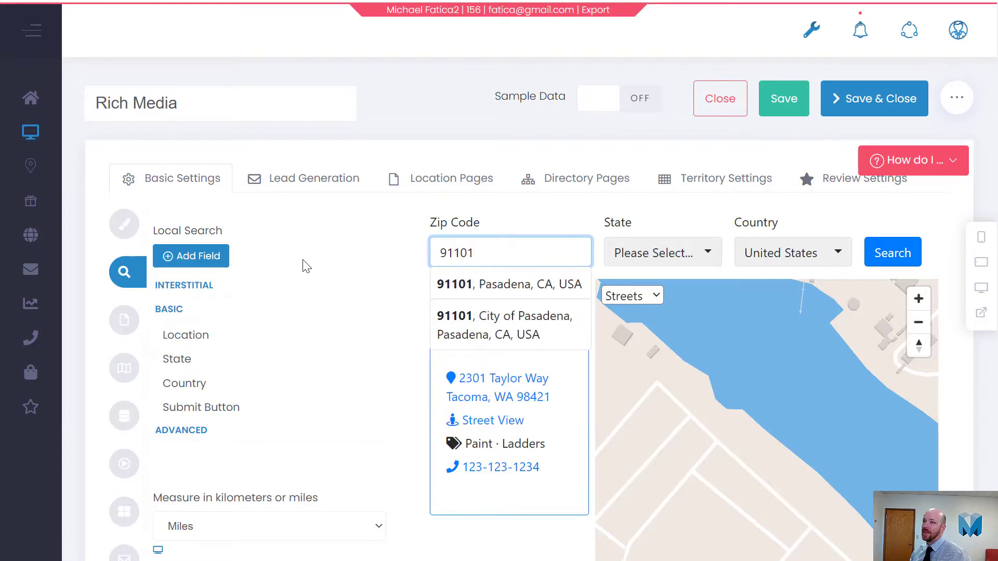
key(Return)
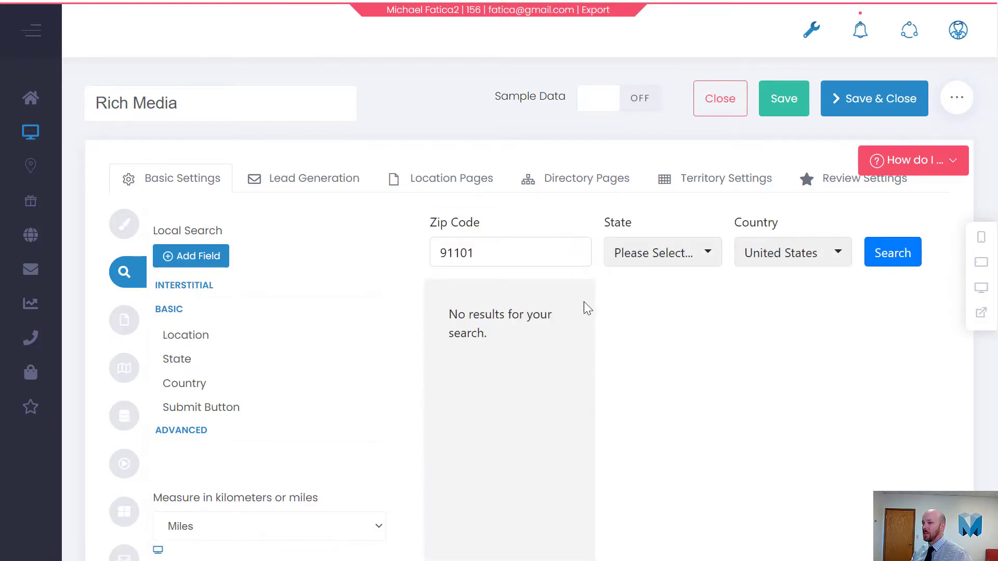